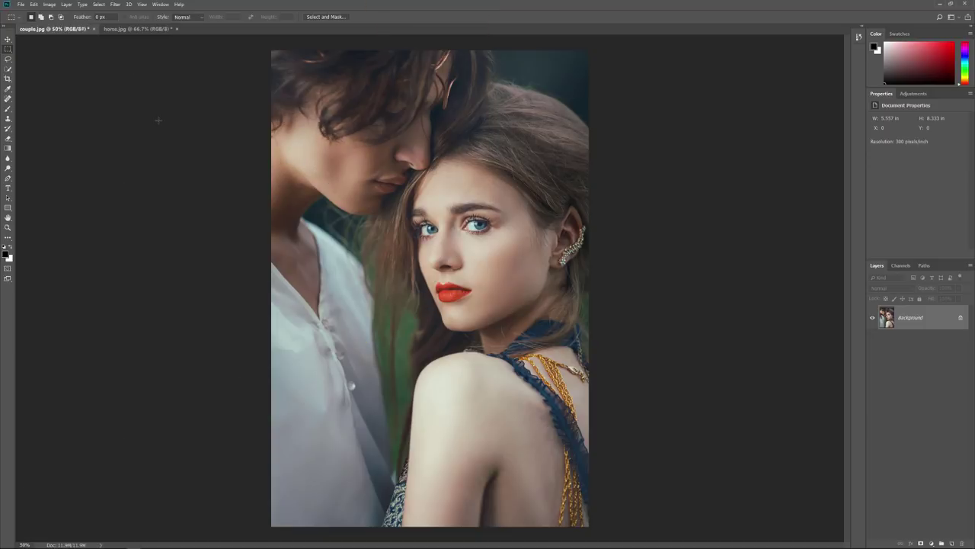
# Bring the horse.jpg document, with the rider crossing the field, to the front
pyautogui.click(135, 29)
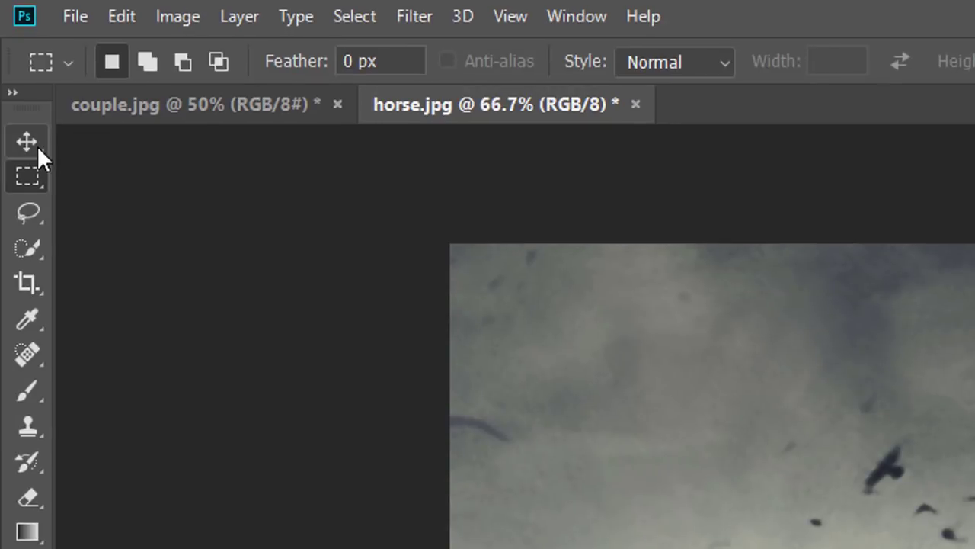
# Drag the horse rider image with the Move tool into couple.jpg as Layer 1
pyautogui.click(37, 146)
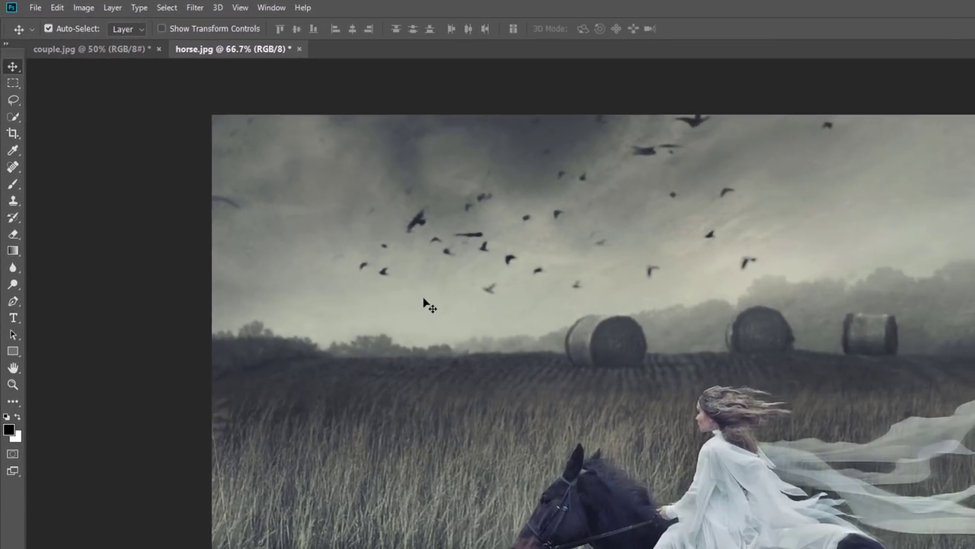
pyautogui.moveTo(422, 298); pyautogui.dragTo(144, 90)
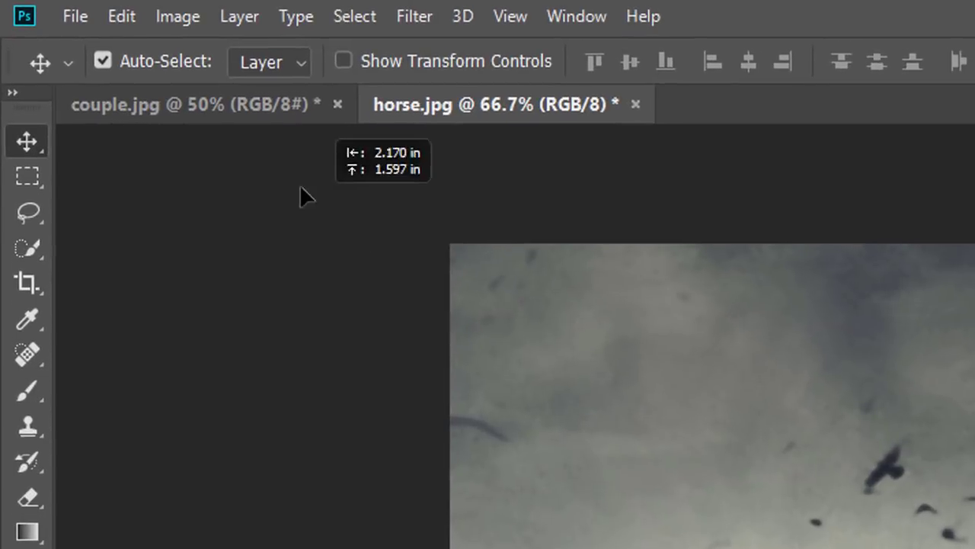
pyautogui.moveTo(301, 188); pyautogui.dragTo(242, 116)
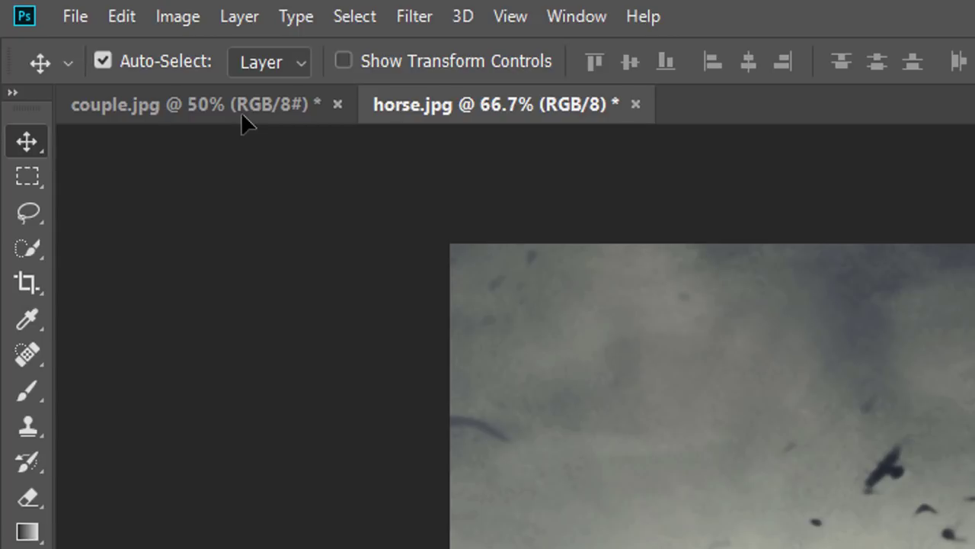
pyautogui.moveTo(241, 111); pyautogui.dragTo(244, 122)
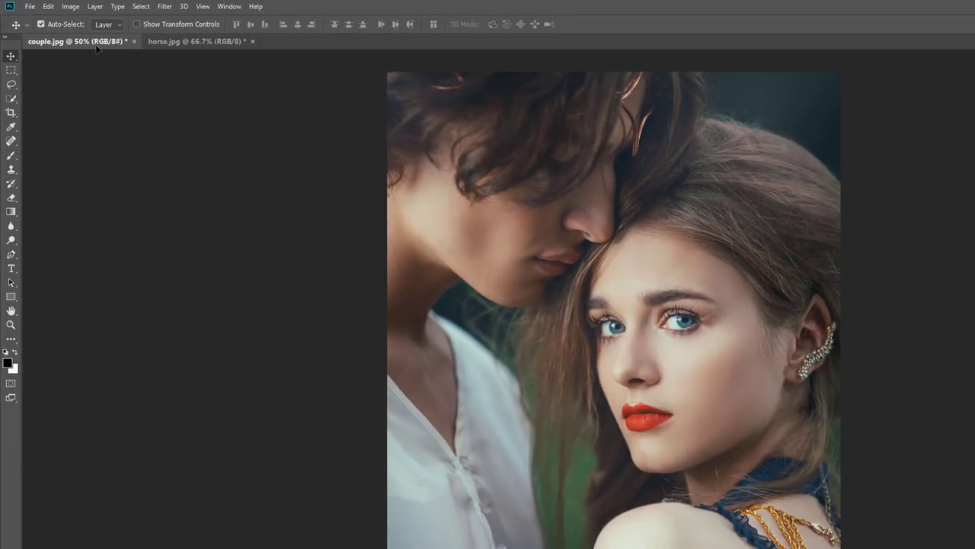
pyautogui.moveTo(96, 46); pyautogui.dragTo(419, 270)
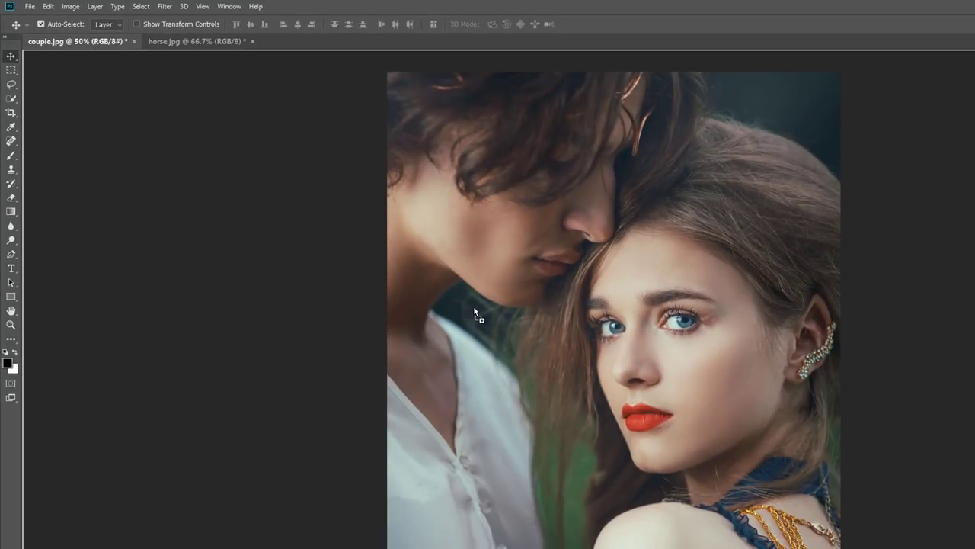
pyautogui.moveTo(473, 306); pyautogui.dragTo(474, 307)
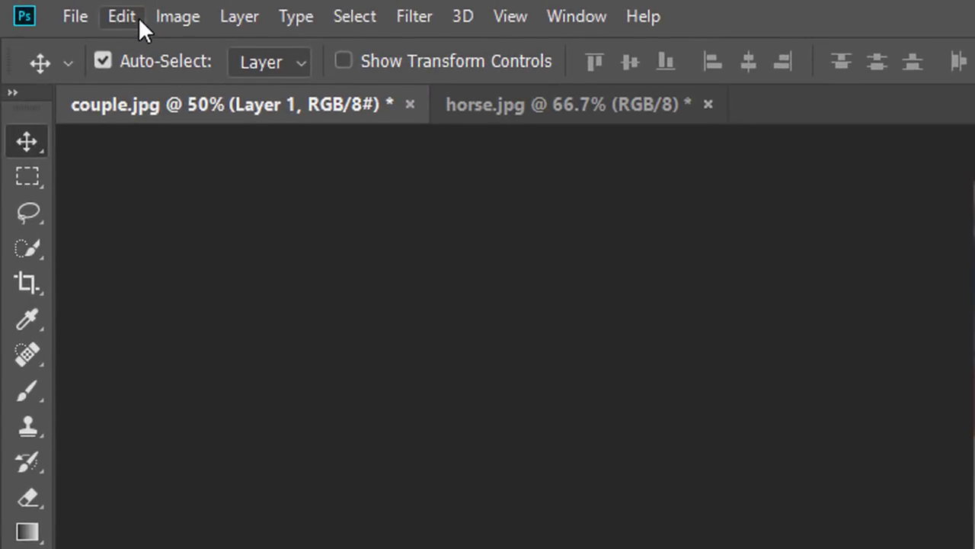
# Free Transform the horse layer down to the photo's width and move it over the lower half
pyautogui.click(130, 13)
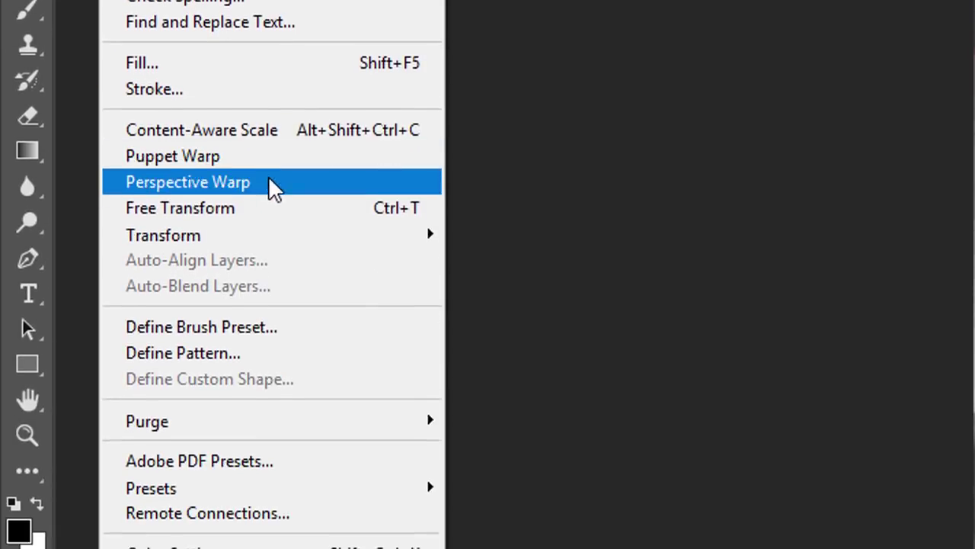
pyautogui.click(272, 444)
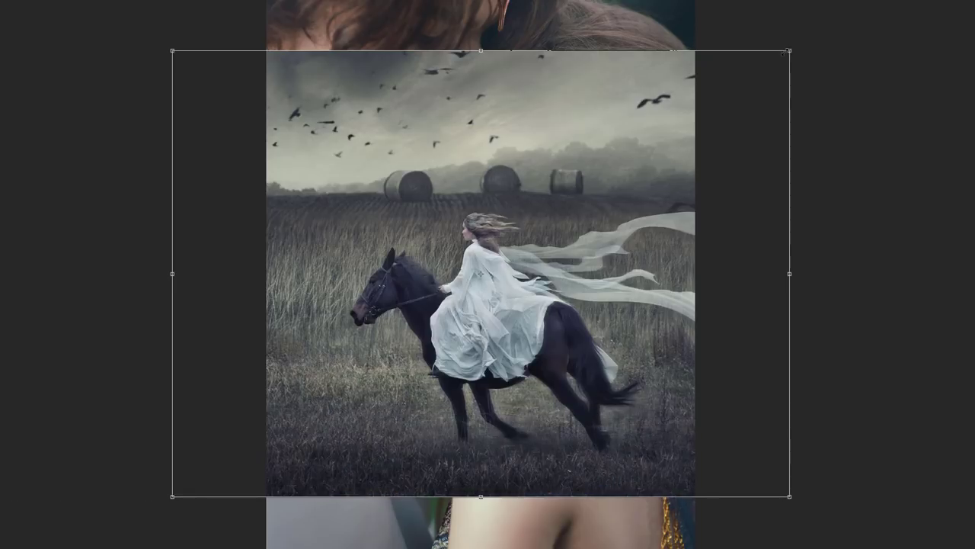
pyautogui.moveTo(786, 52); pyautogui.dragTo(697, 118)
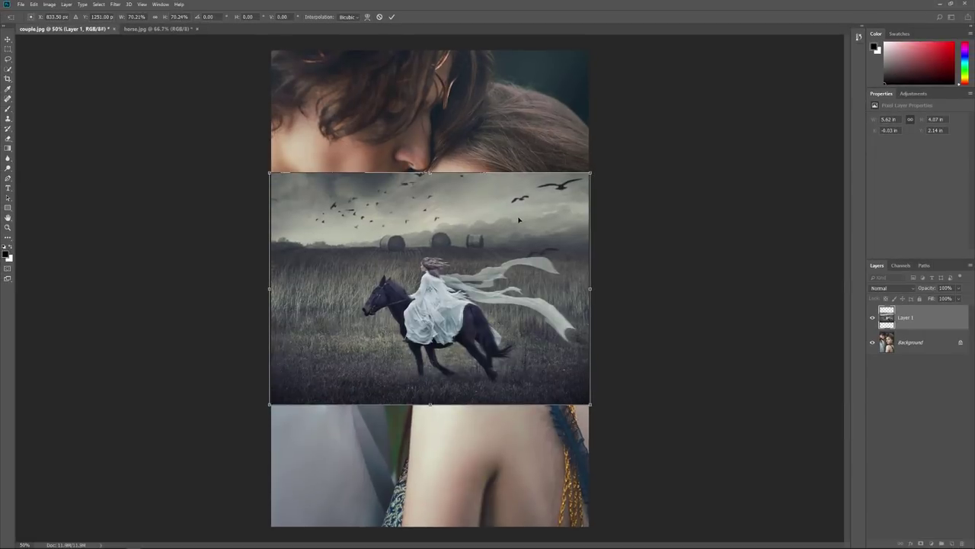
pyautogui.moveTo(518, 221); pyautogui.dragTo(517, 342)
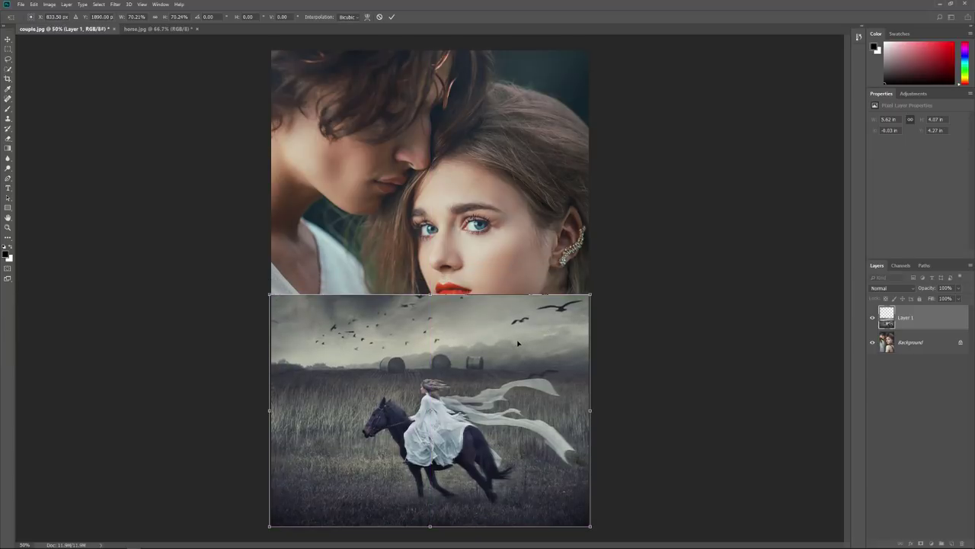
pyautogui.press('Return')
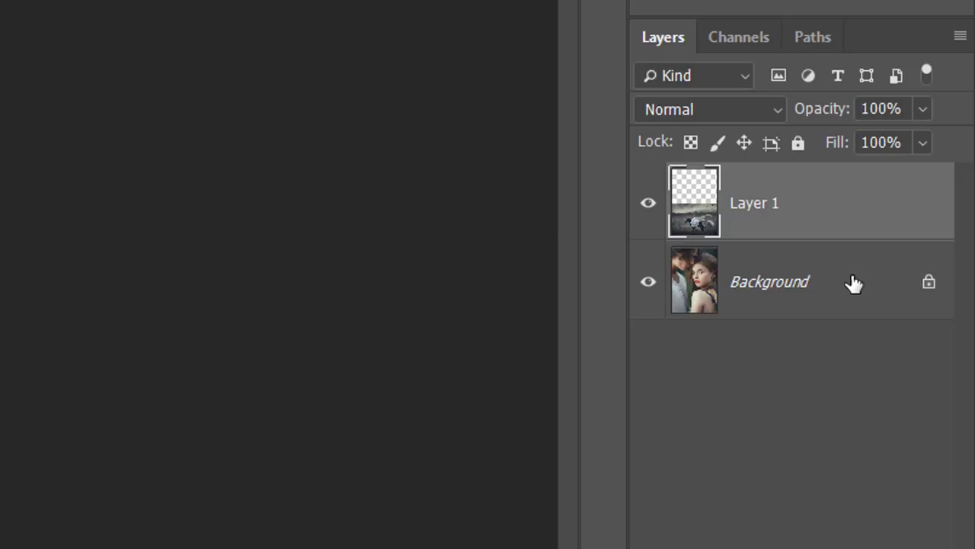
# Unlock the Background into Layer 0 and shift the couple photo straight up to Y -0.57 in
pyautogui.click(929, 285)
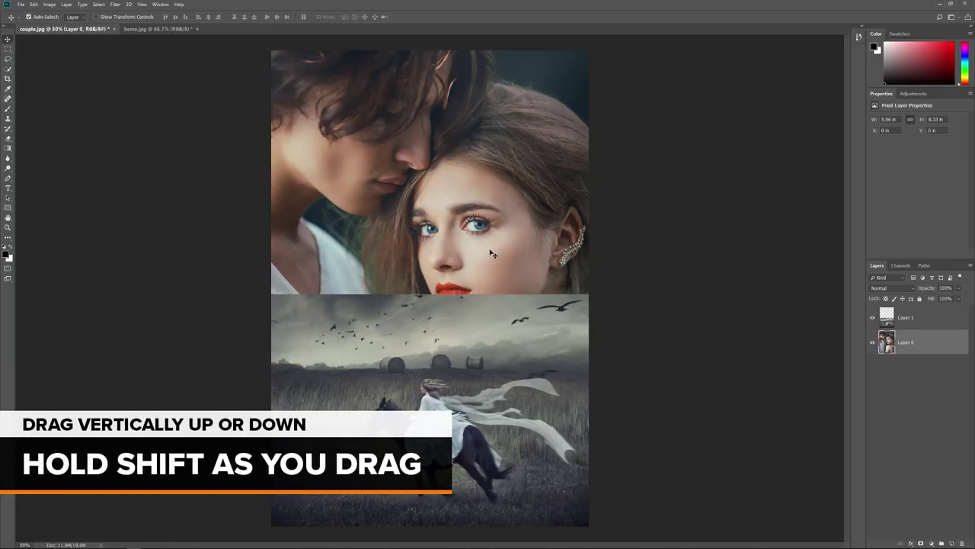
pyautogui.moveTo(492, 254); pyautogui.dragTo(496, 219)
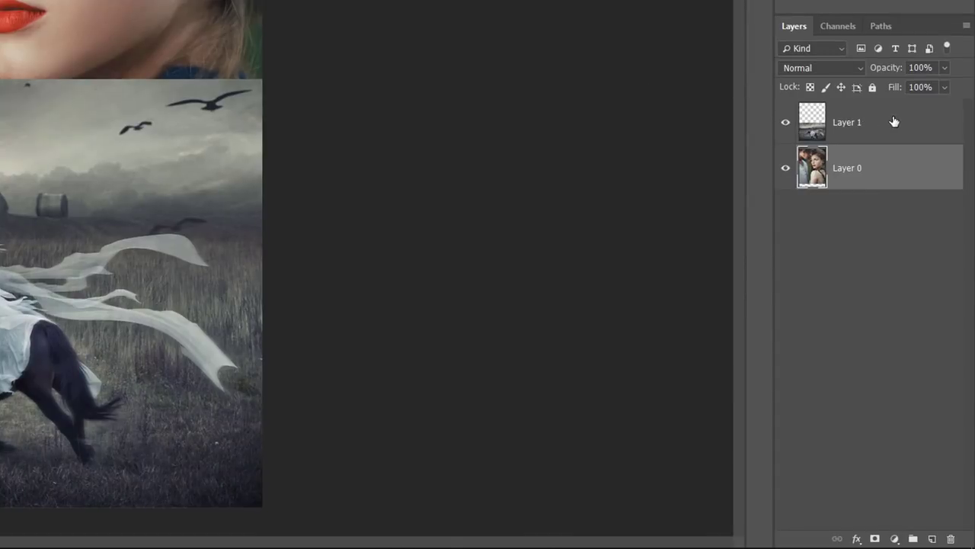
# Add a layer mask to horse Layer 1 and choose the black-to-white Gradient tool preset
pyautogui.click(894, 122)
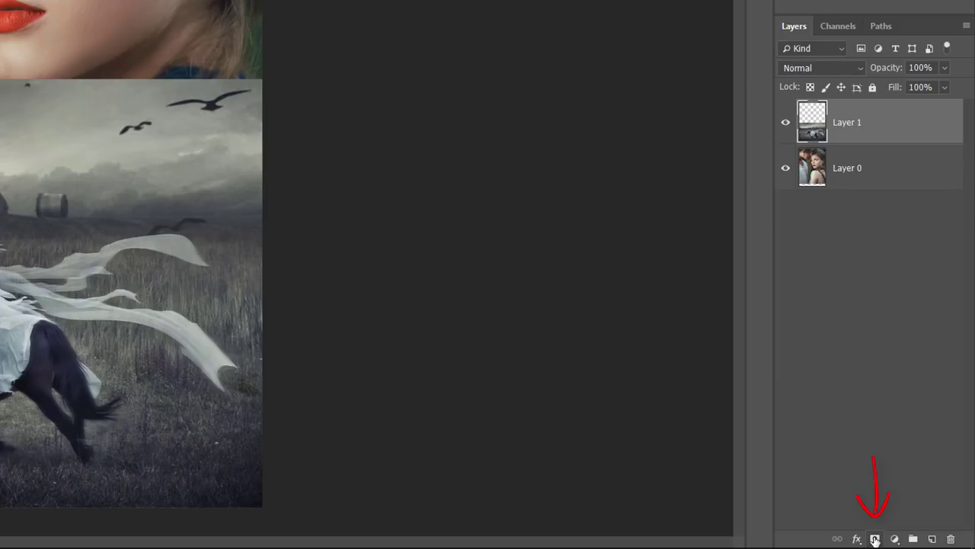
pyautogui.click(875, 539)
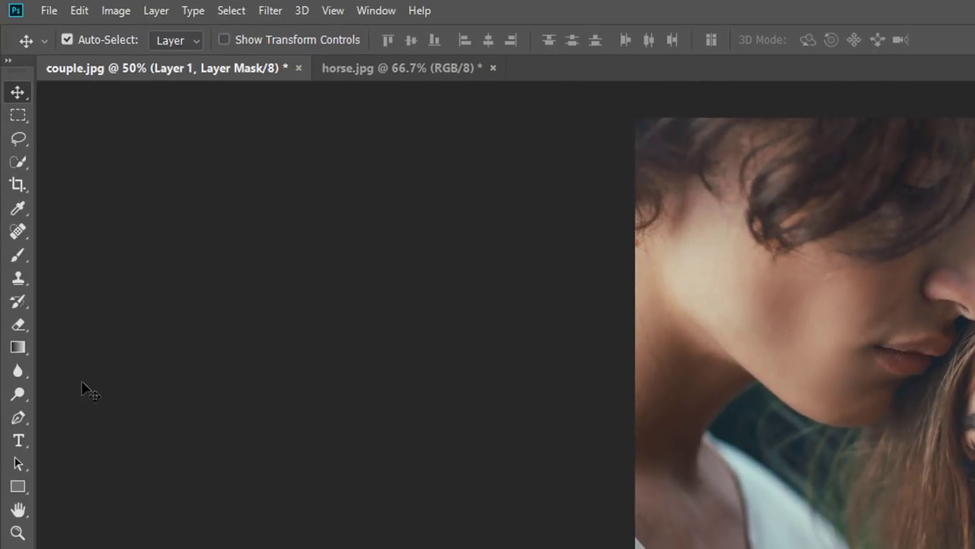
pyautogui.click(18, 347)
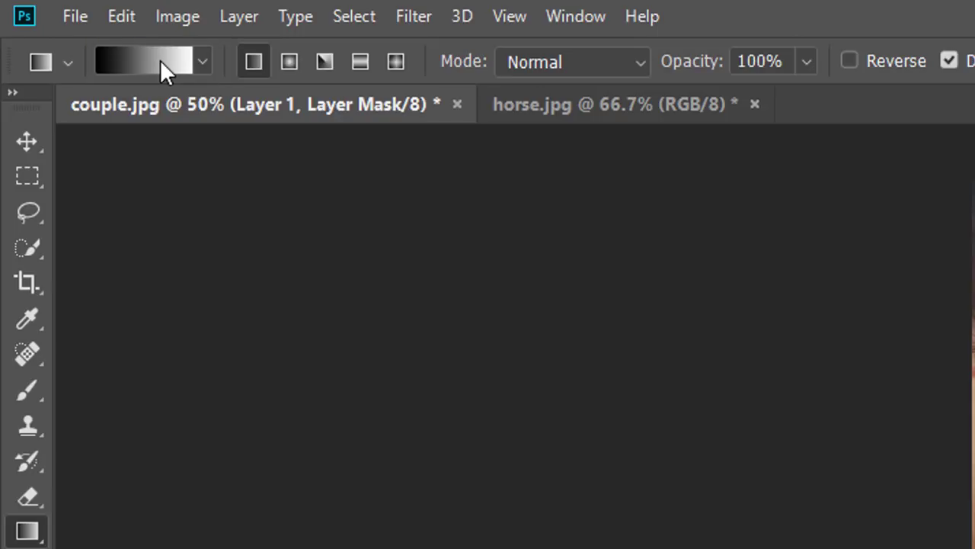
pyautogui.click(202, 59)
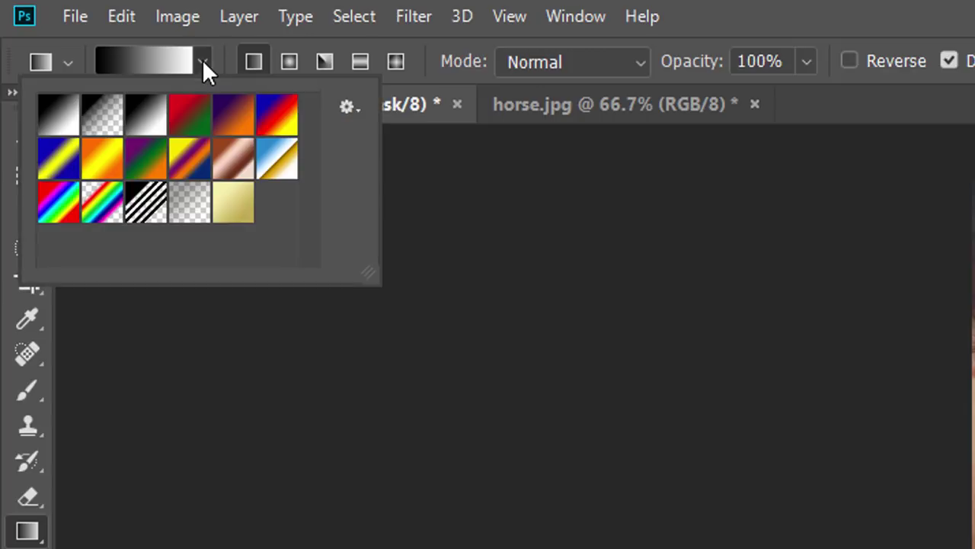
pyautogui.doubleClick(153, 119)
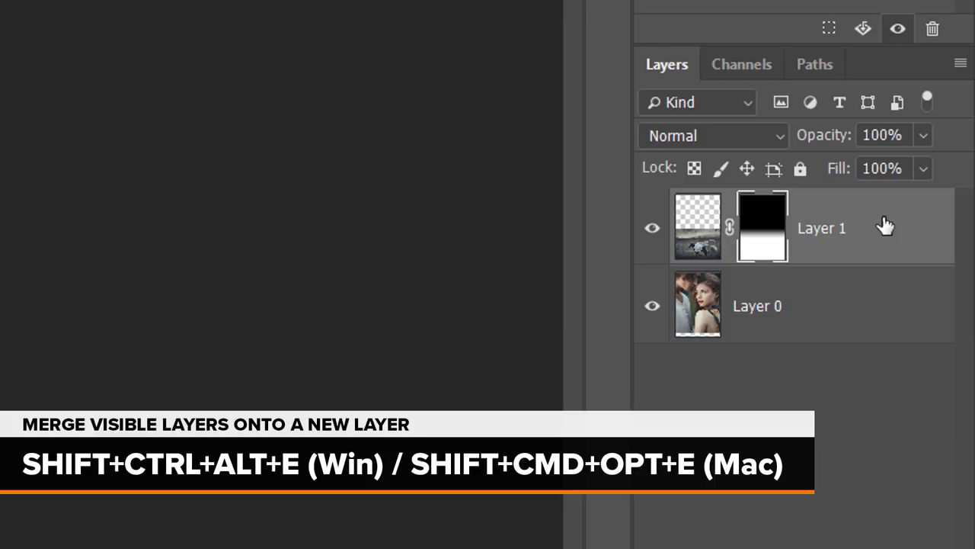
# Stamp the visible horse-and-couple composite onto a new Layer 2 with Shift+Ctrl+Alt+E
pyautogui.hotkey('shift', 'ctrl', 'alt', 'e')
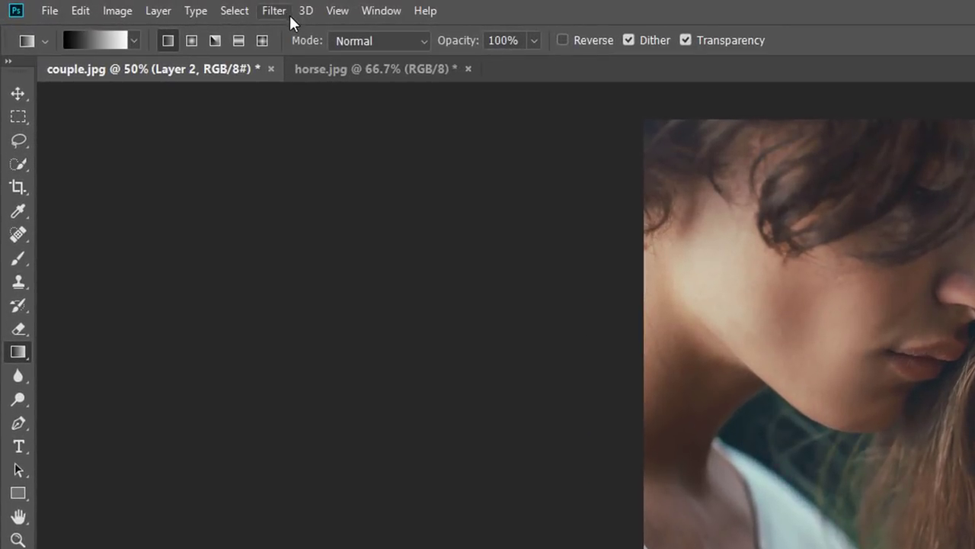
# Preview Filter > Noise > Add Noise at 4%, Gaussian, Monochromatic on Layer 2
pyautogui.click(115, 5)
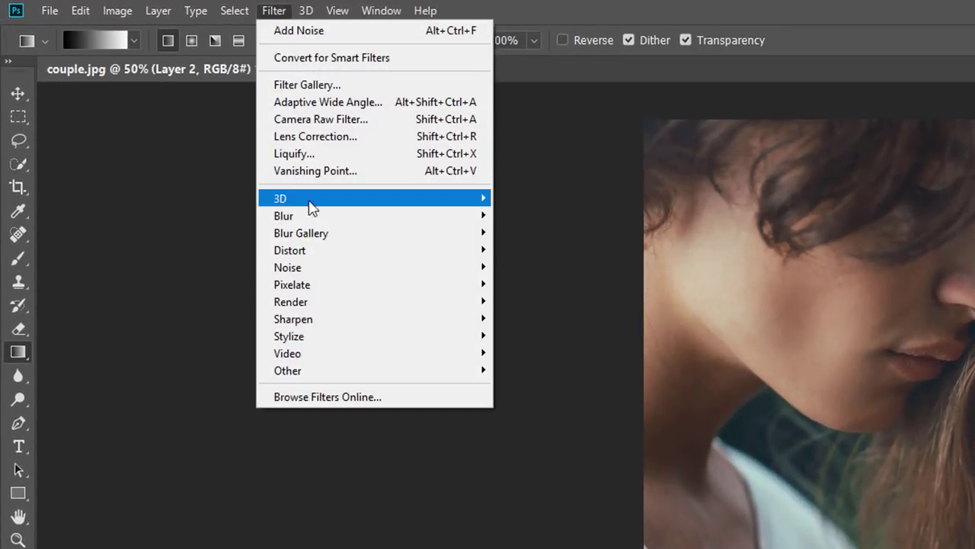
pyautogui.moveTo(363, 272)
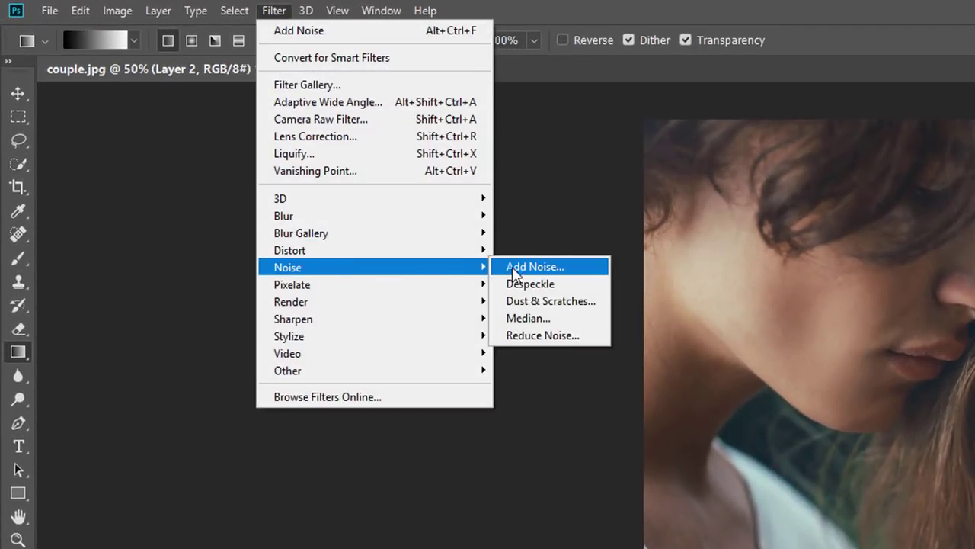
pyautogui.click(583, 272)
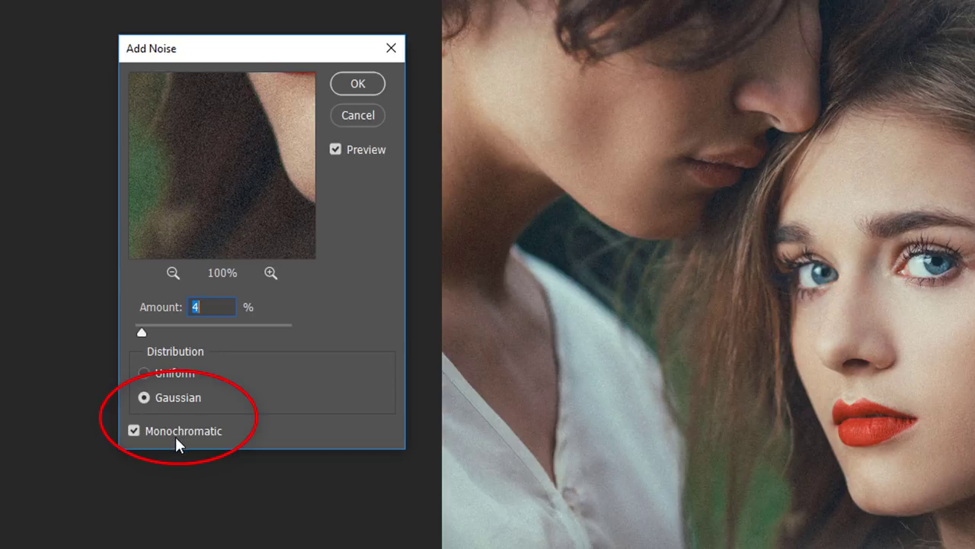
# Apply the 4% noise, zoom in on the grain, and toggle Layer 2 off and on to compare
pyautogui.click(365, 93)
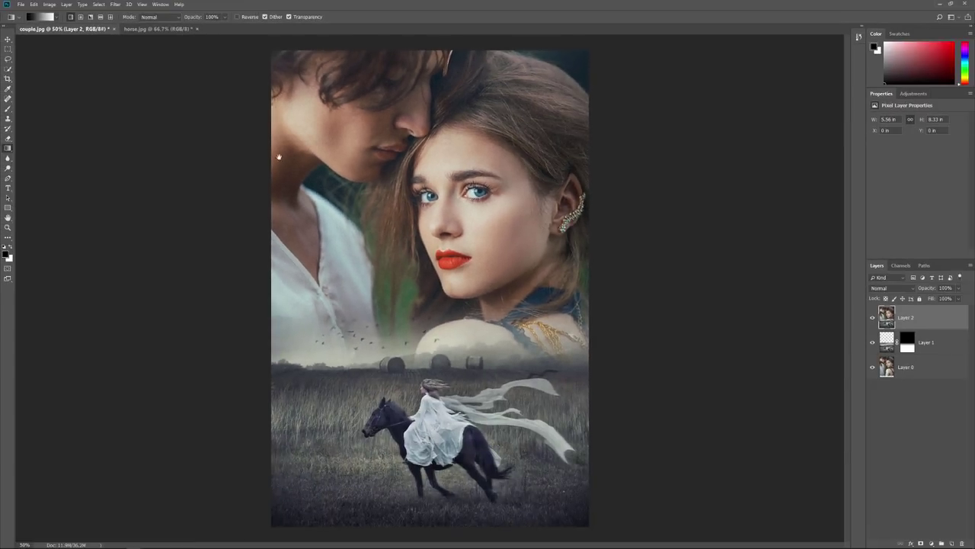
pyautogui.scroll(5, 411, 275)
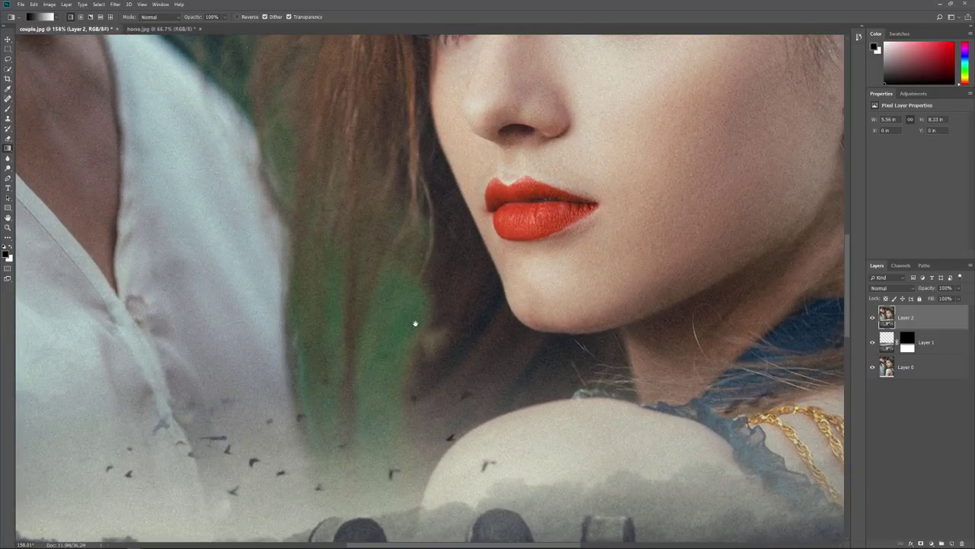
pyautogui.moveTo(415, 323); pyautogui.dragTo(401, 7)
pyautogui.moveTo(403, 76); pyautogui.dragTo(396, 205)
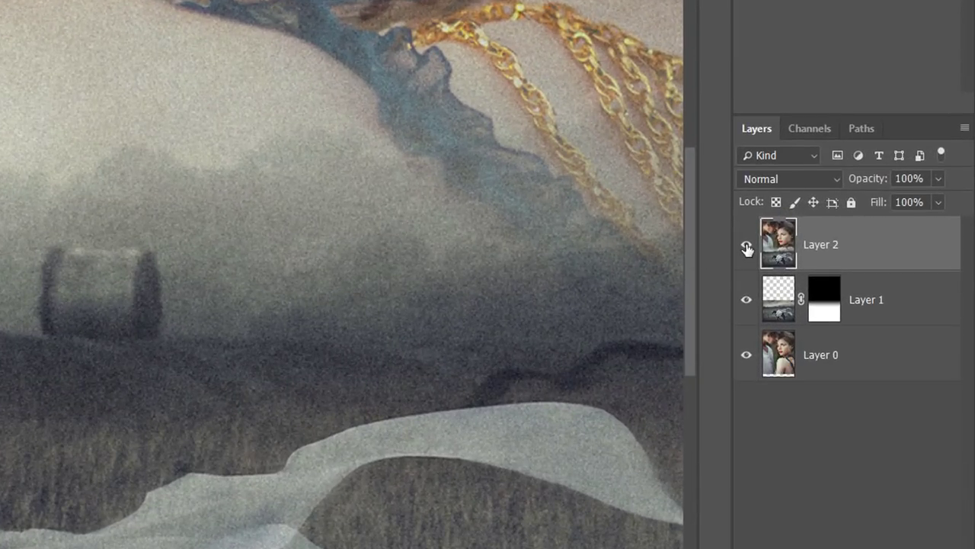
pyautogui.click(747, 247)
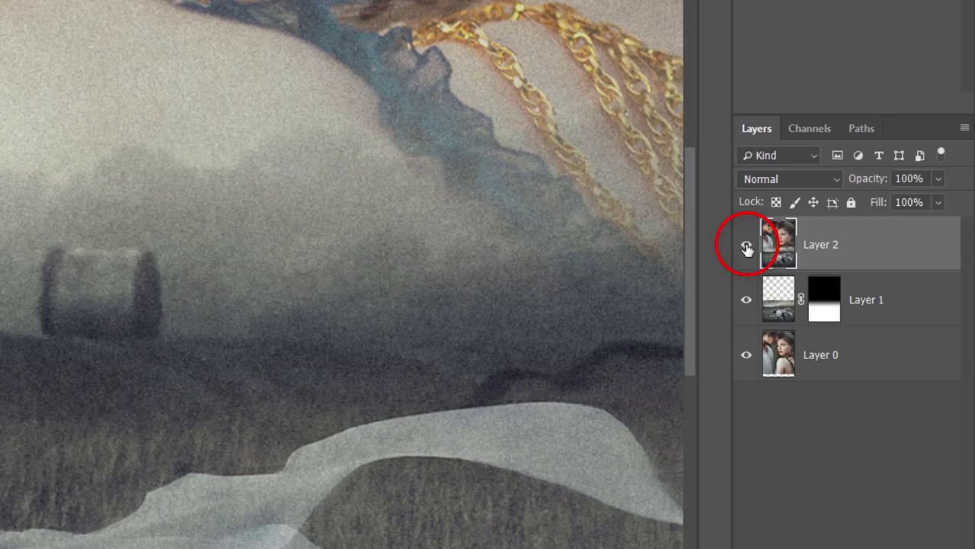
pyautogui.click(747, 247)
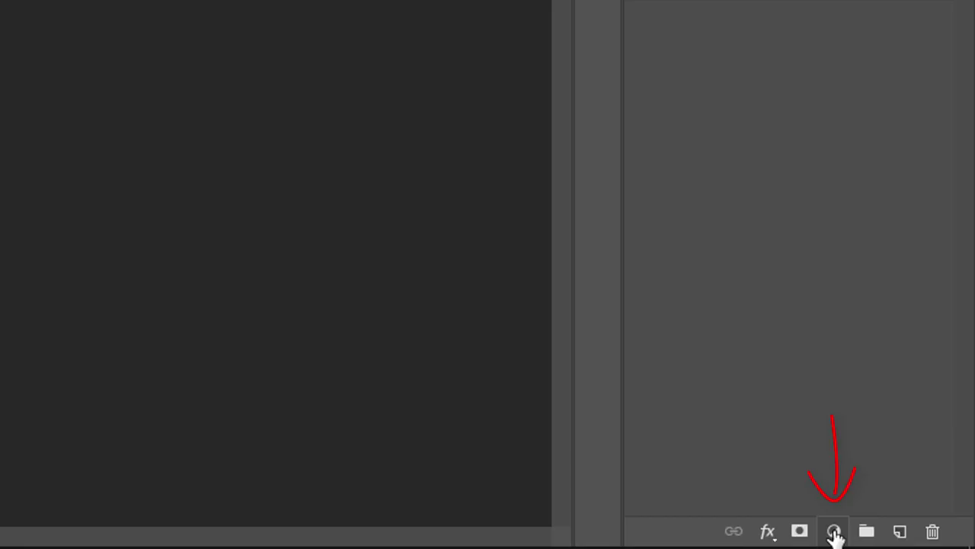
# Add a Black & White adjustment layer, apply Auto, and tune the Reds slider
pyautogui.click(834, 532)
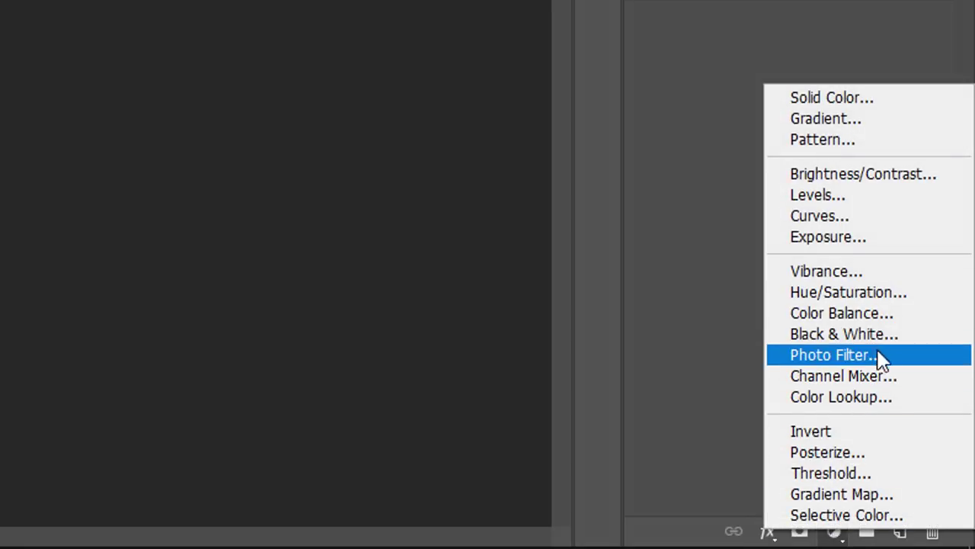
pyautogui.click(916, 337)
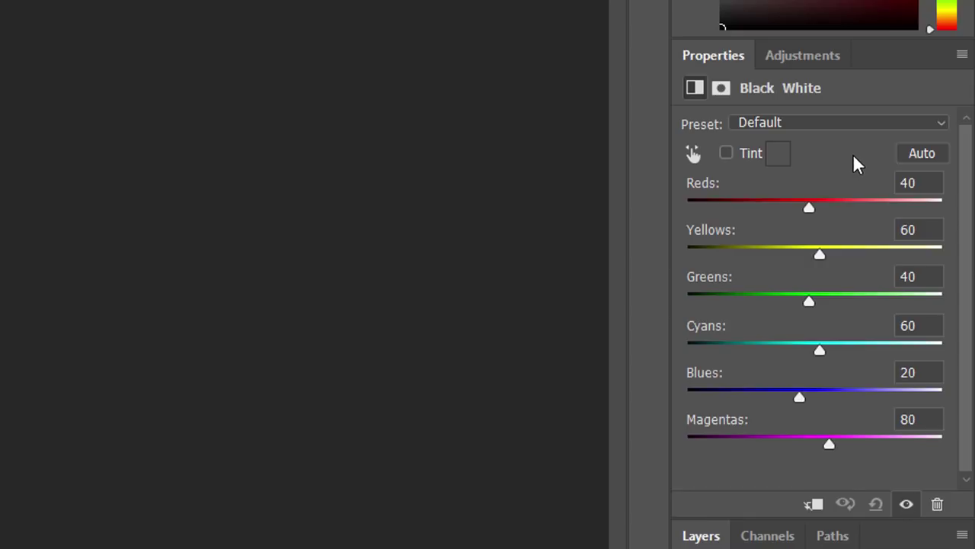
pyautogui.click(923, 154)
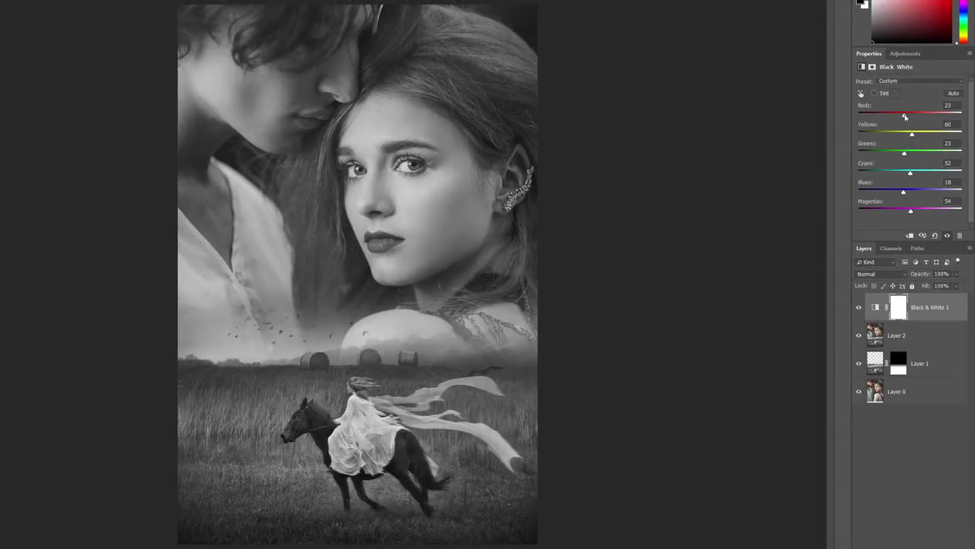
pyautogui.moveTo(801, 204); pyautogui.dragTo(824, 205)
pyautogui.moveTo(917, 116); pyautogui.dragTo(927, 213)
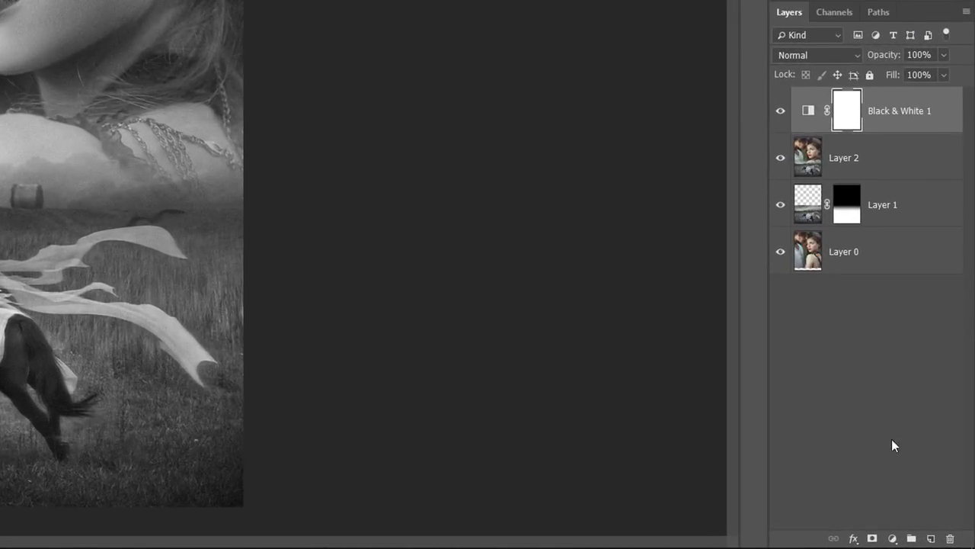
# Add a Hue/Saturation adjustment layer with Colorize on, Hue 30 and Saturation 30
pyautogui.click(893, 540)
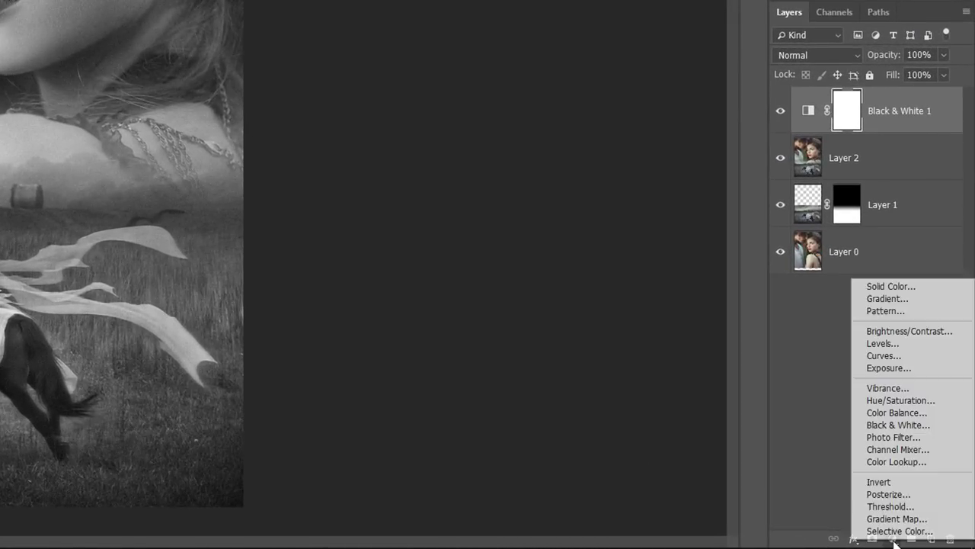
pyautogui.click(936, 404)
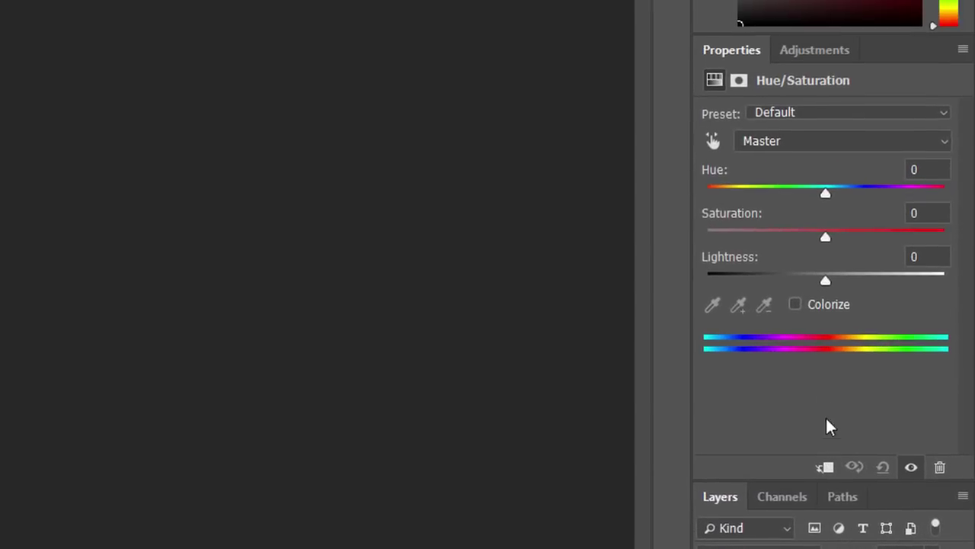
pyautogui.click(795, 305)
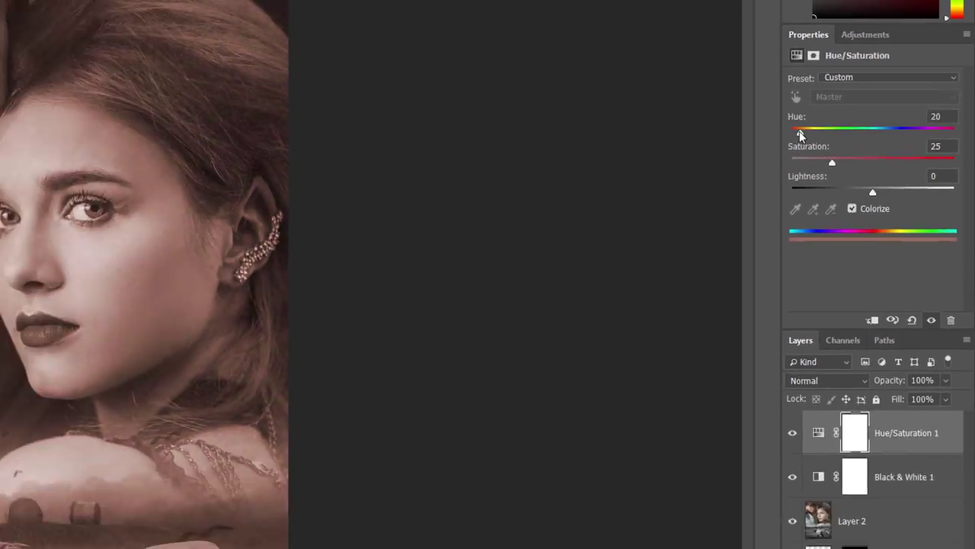
pyautogui.moveTo(709, 192); pyautogui.dragTo(913, 197)
pyautogui.moveTo(943, 98); pyautogui.dragTo(852, 98)
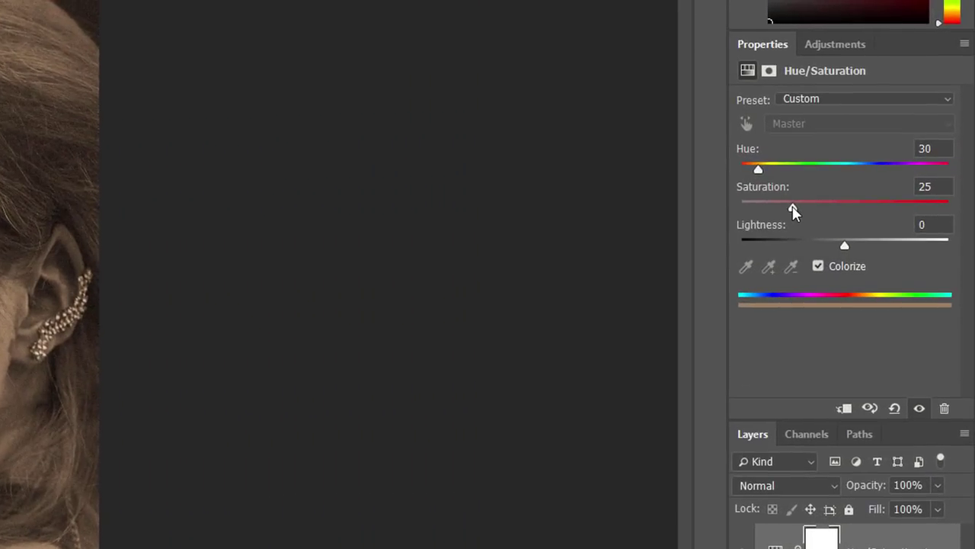
pyautogui.moveTo(854, 135); pyautogui.dragTo(861, 136)
pyautogui.moveTo(805, 204); pyautogui.dragTo(858, 203)
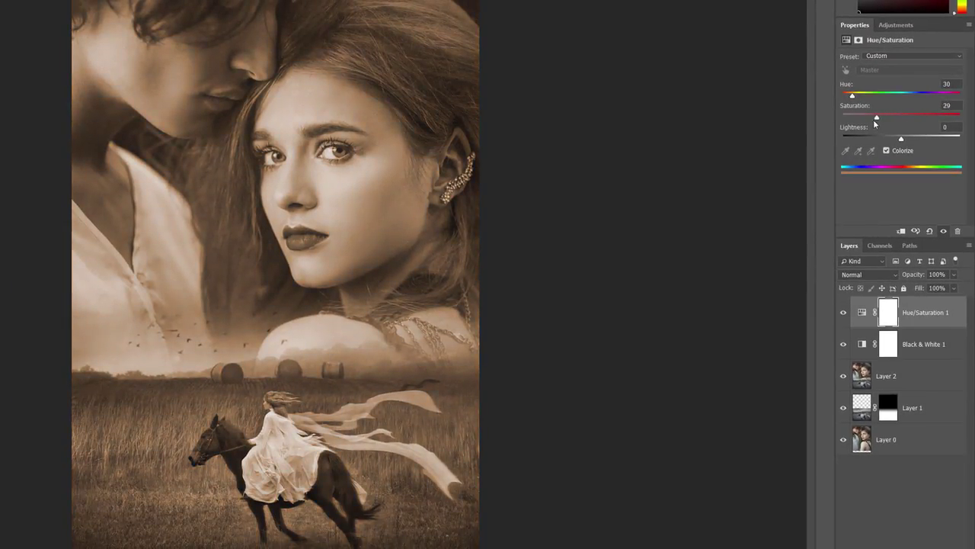
pyautogui.moveTo(875, 121)
pyautogui.mouseDown()
pyautogui.moveTo(864, 119)
pyautogui.moveTo(877, 119)
pyautogui.mouseUp()
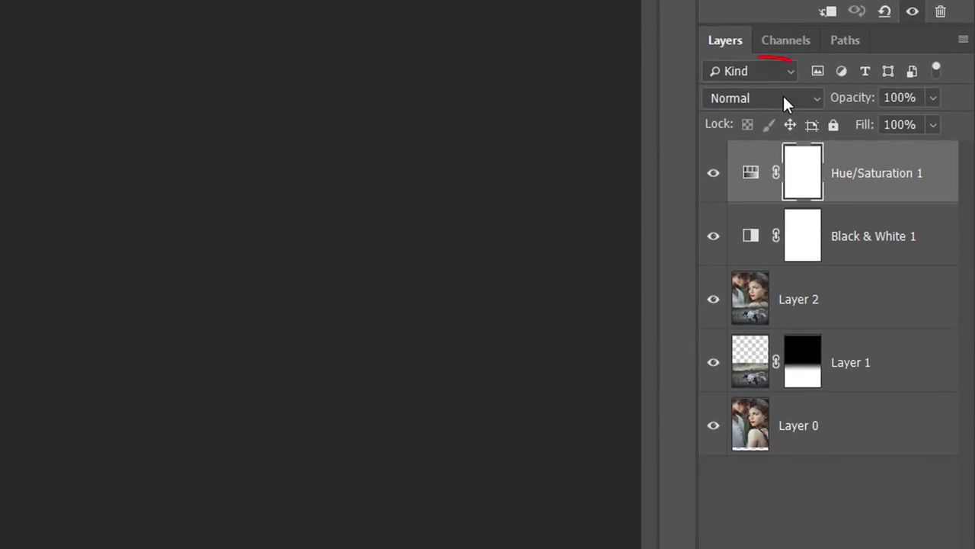
# Switch the Hue/Saturation 1 sepia tint layer's blend mode to Color
pyautogui.click(784, 97)
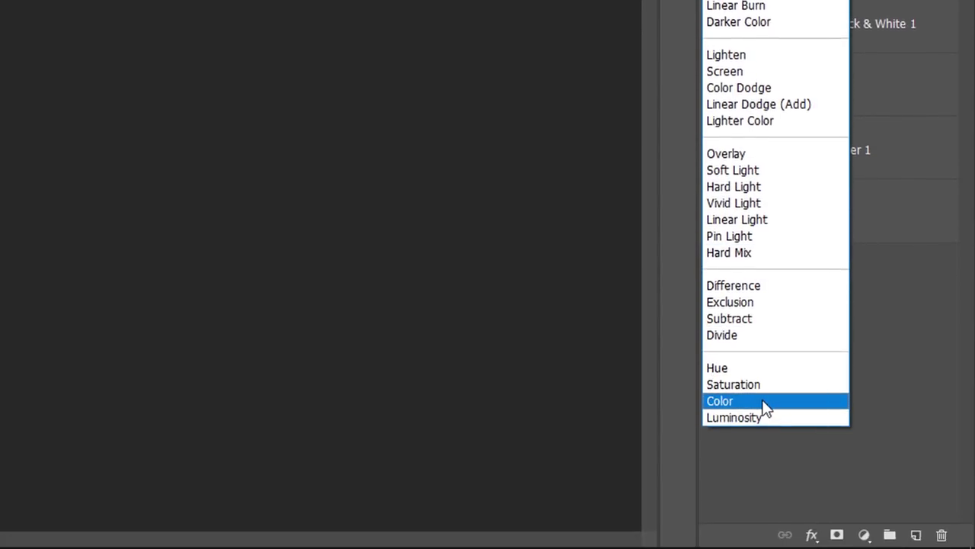
pyautogui.click(762, 401)
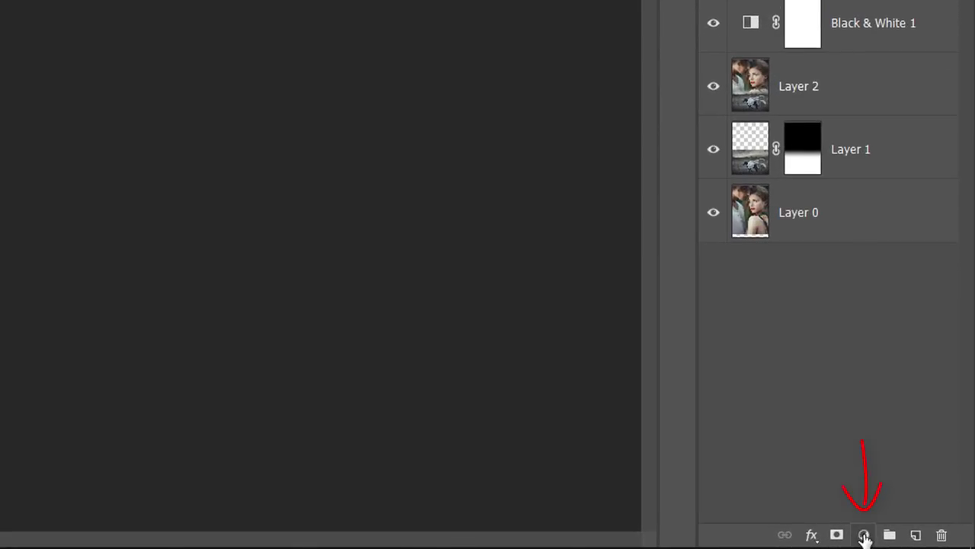
# Add a Levels adjustment layer and blend it in Soft Light mode
pyautogui.click(865, 535)
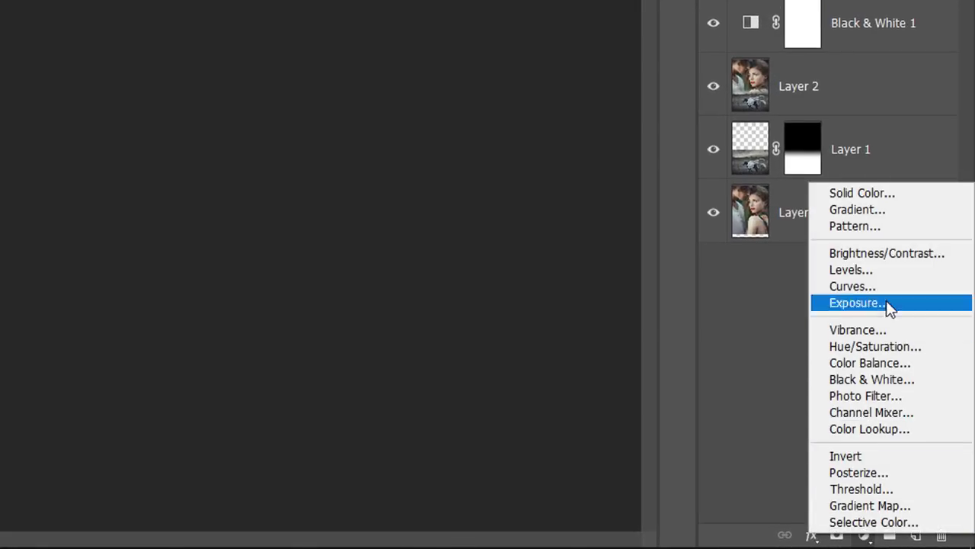
pyautogui.click(889, 271)
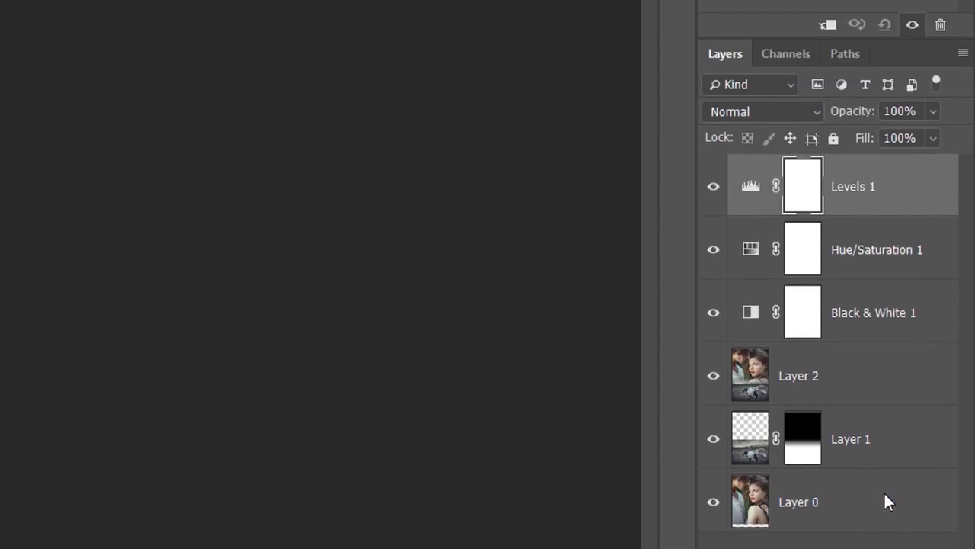
pyautogui.click(784, 108)
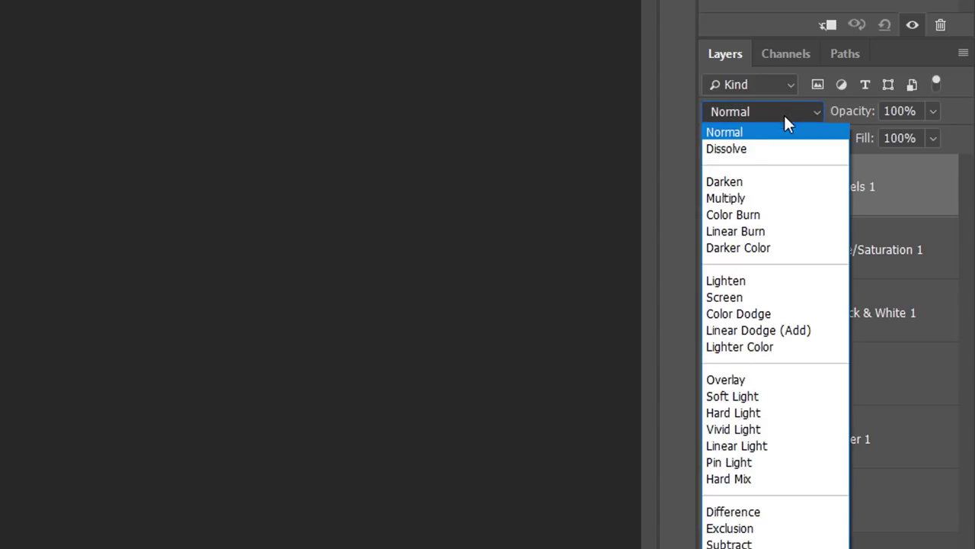
pyautogui.click(780, 394)
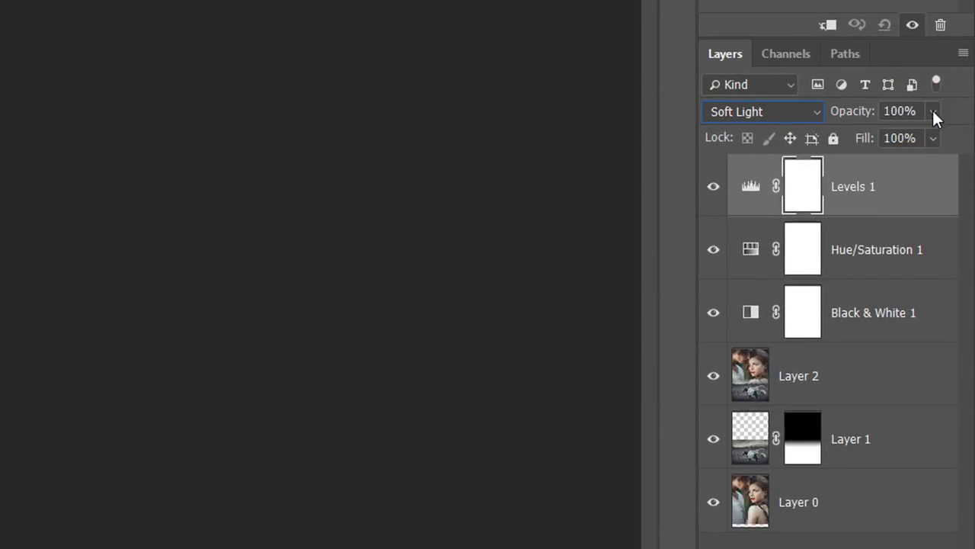
# Lower the Levels 1 layer opacity to 35%
pyautogui.click(932, 111)
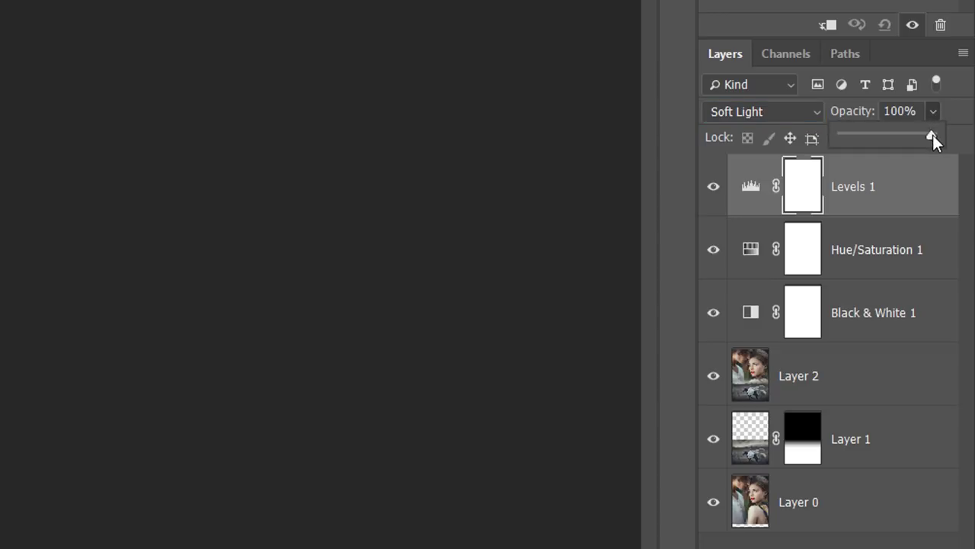
pyautogui.moveTo(932, 135); pyautogui.dragTo(898, 134)
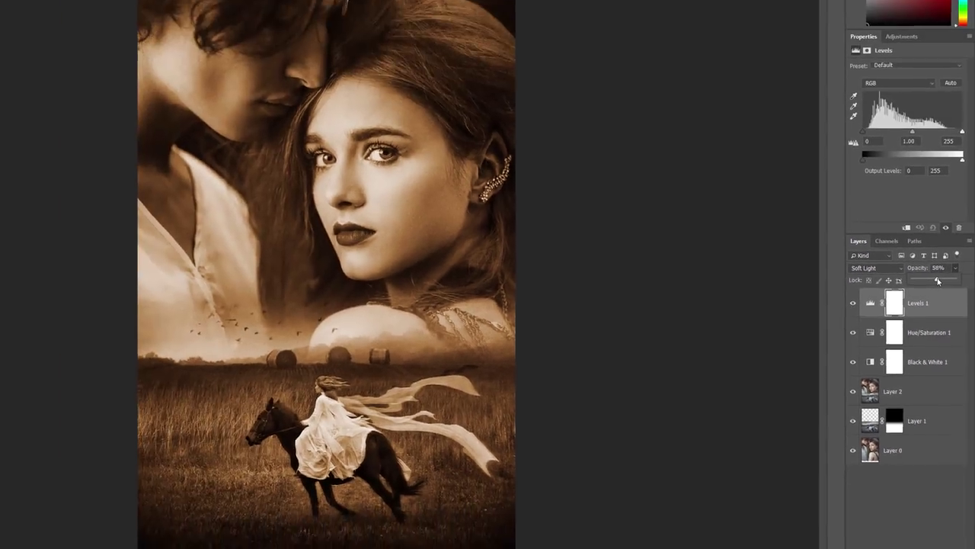
pyautogui.moveTo(938, 282); pyautogui.dragTo(927, 282)
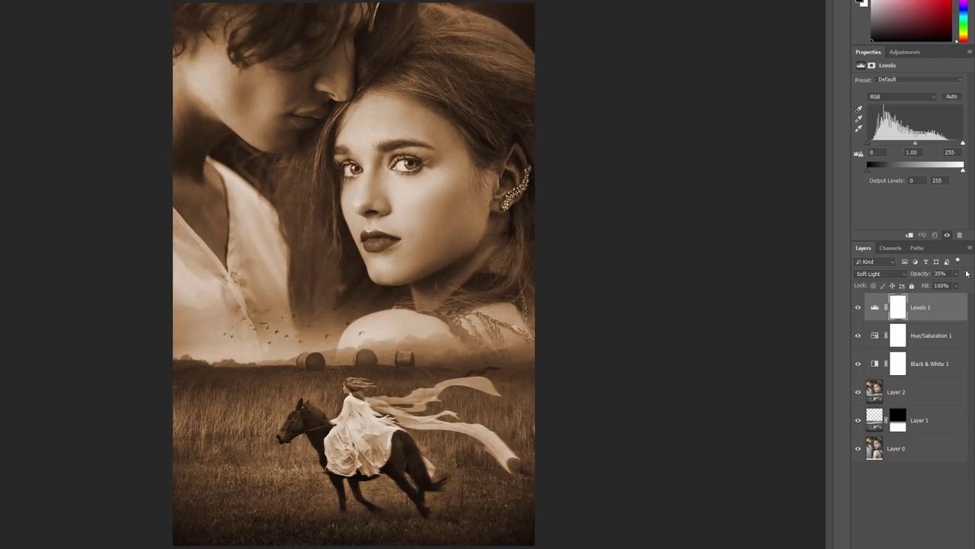